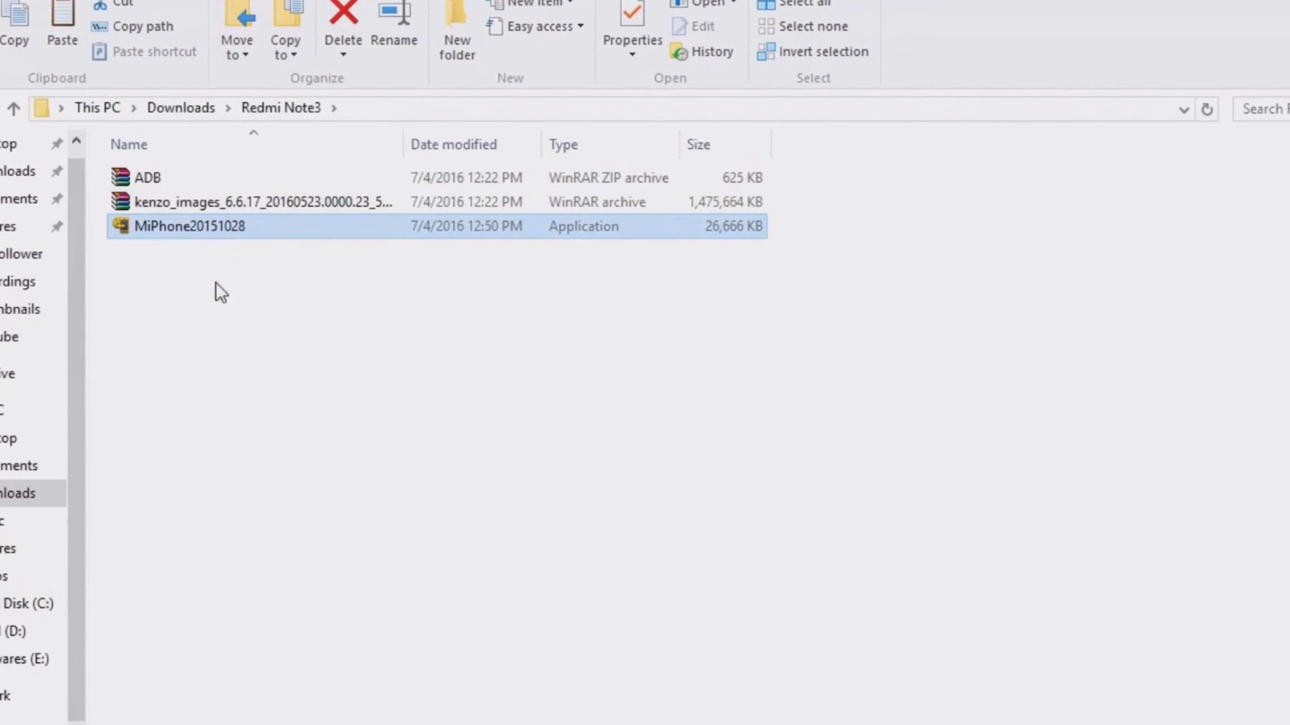
After checking the MiPhone20151028 file, add the .zip extension to the kenzo_images archive's name.
click(274, 243)
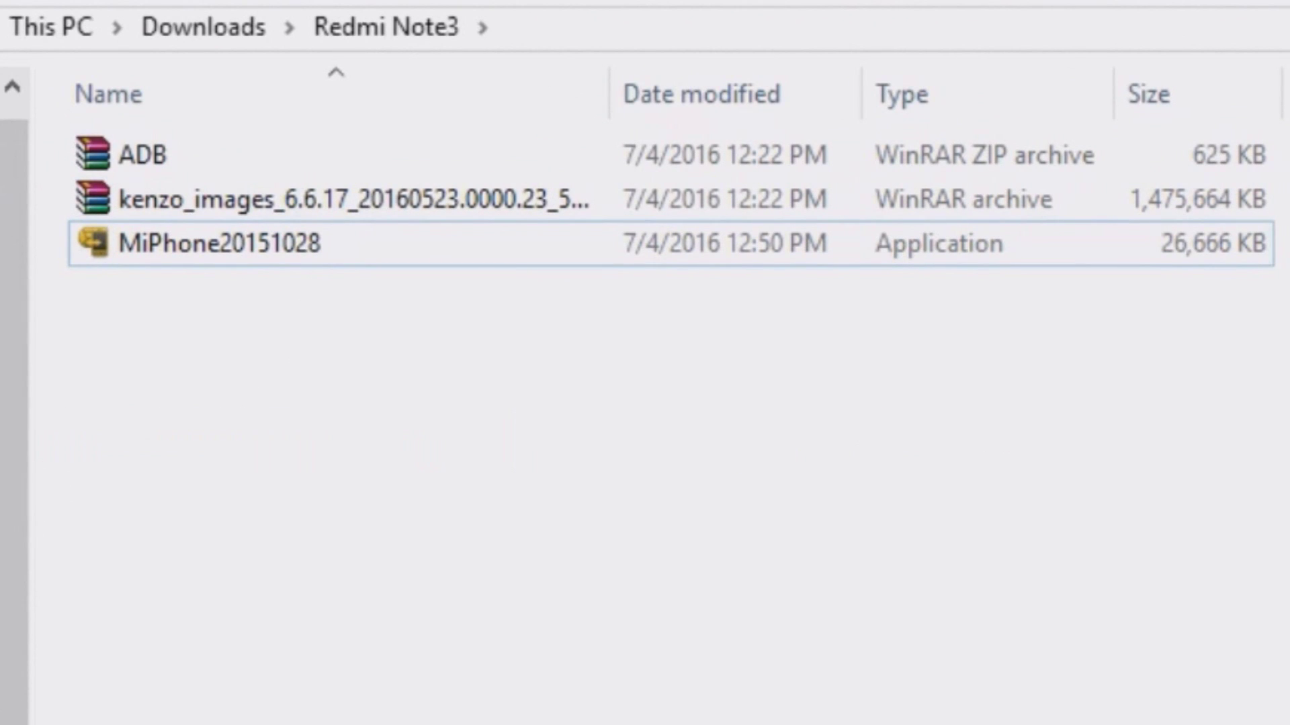
right_click(281, 260)
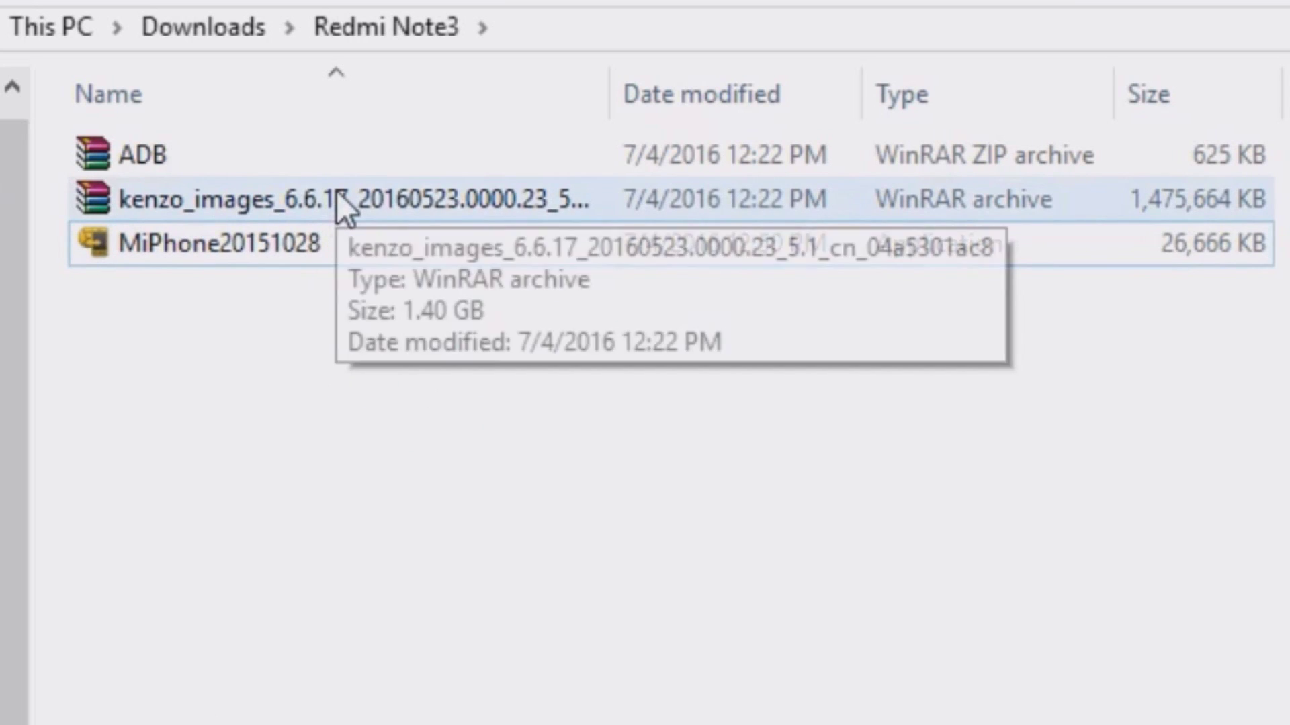
click(336, 190)
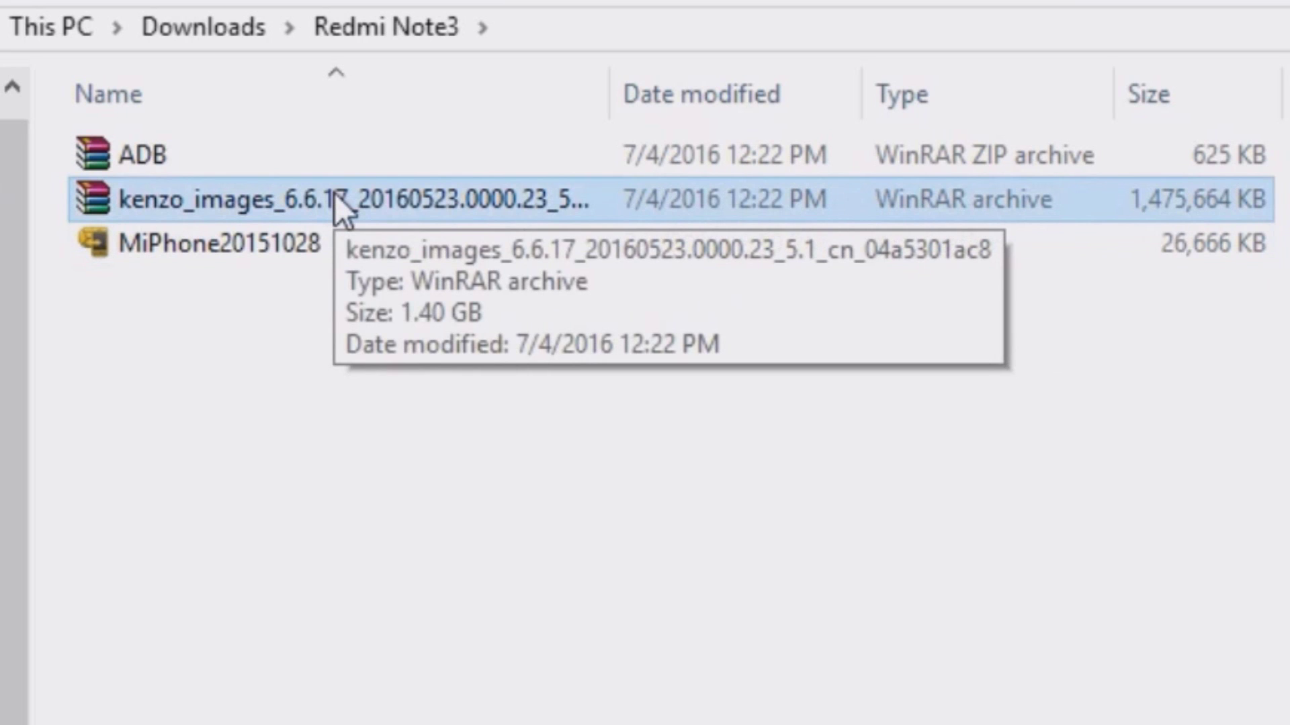
right_click(335, 195)
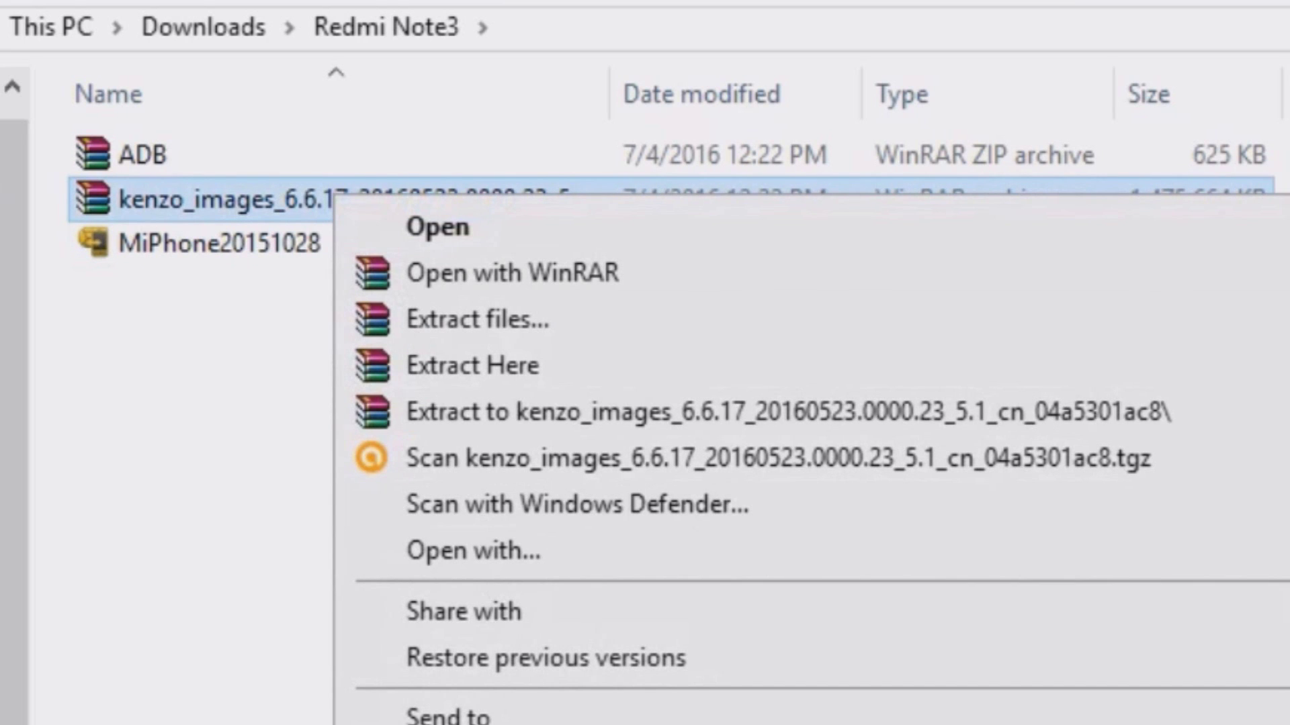
key(m)
key(End)
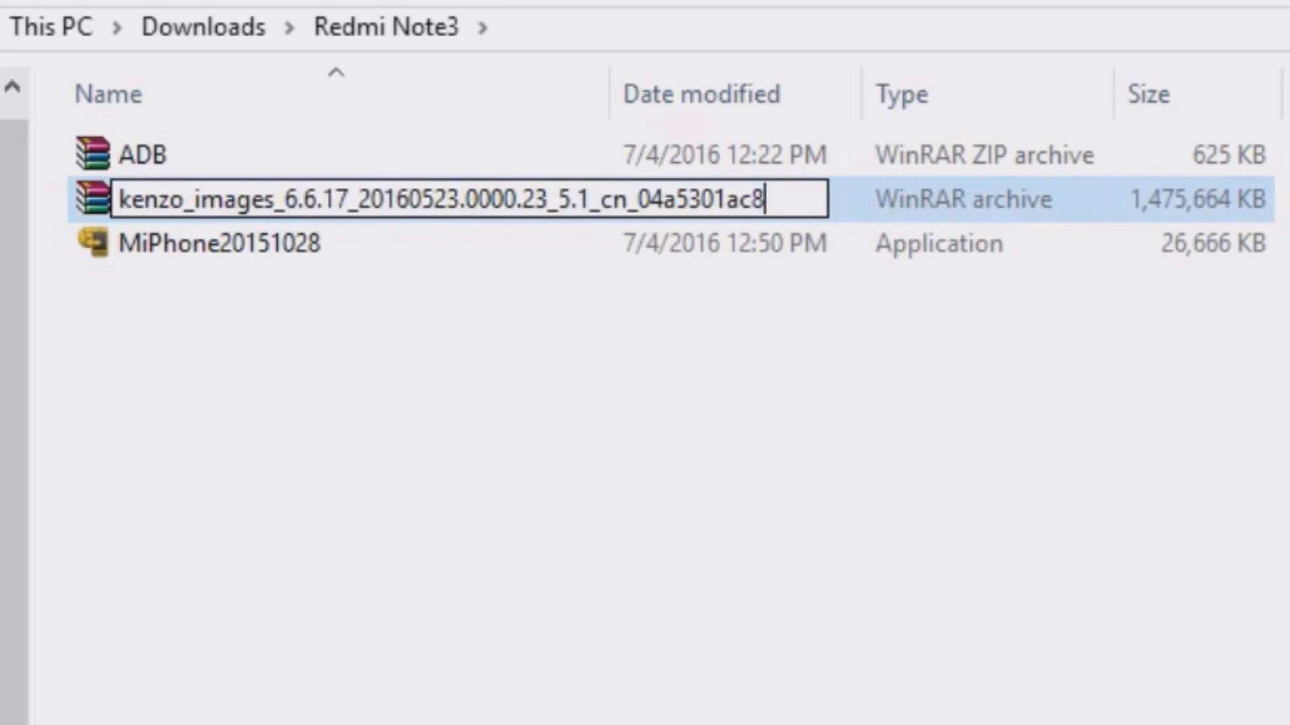
text(.zip)
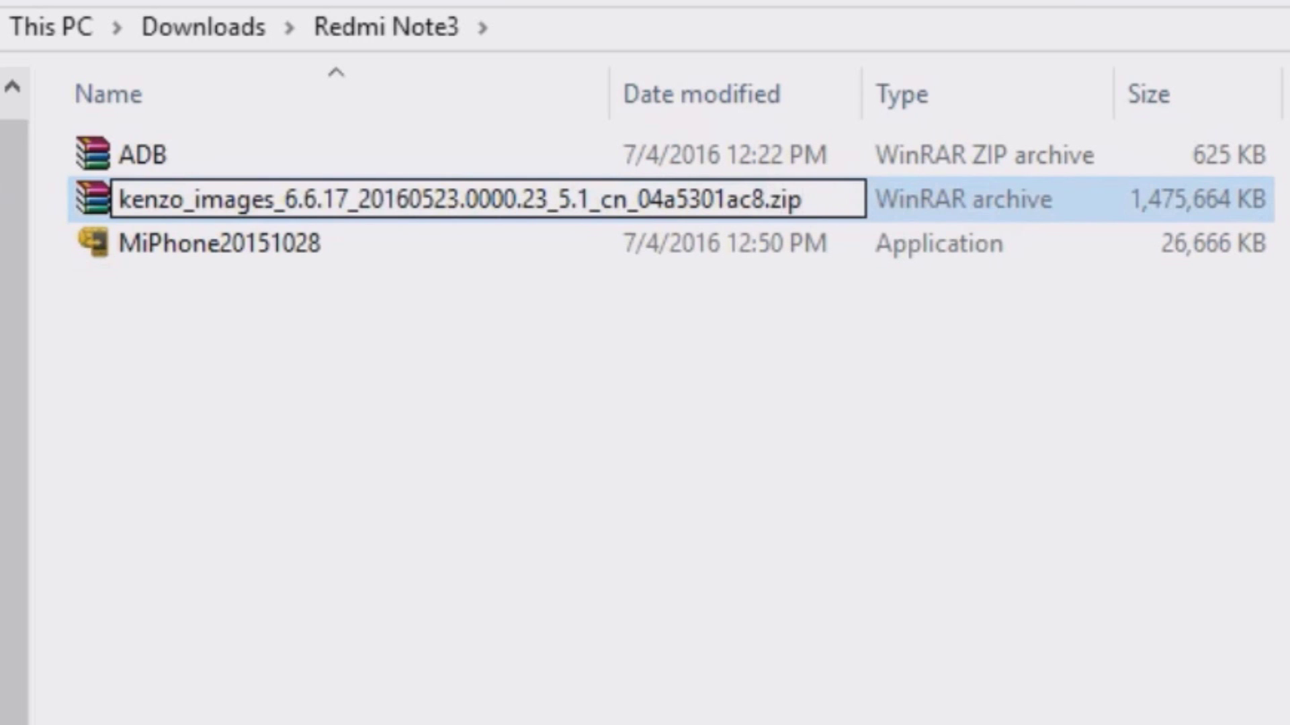
key(Return)
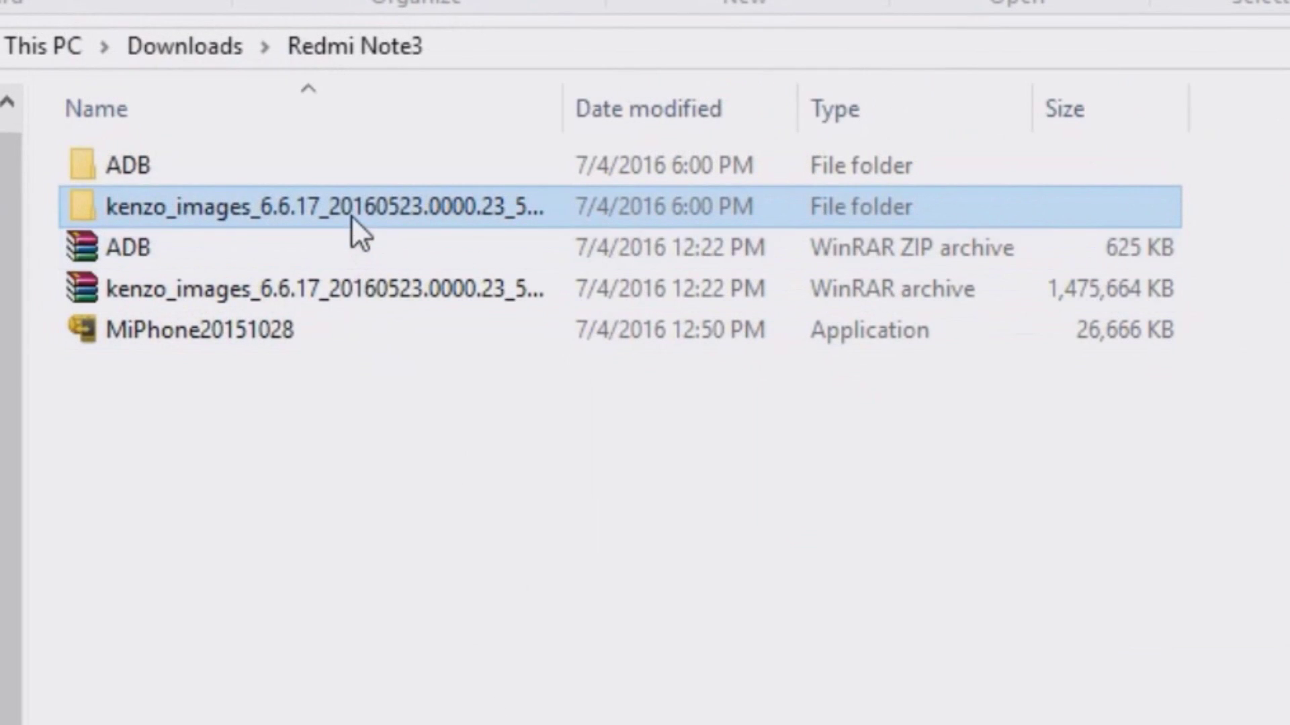
Copy the extracted kenzo_images folder to Softwares (E:), then open the extracted ADB folder.
right_click(351, 202)
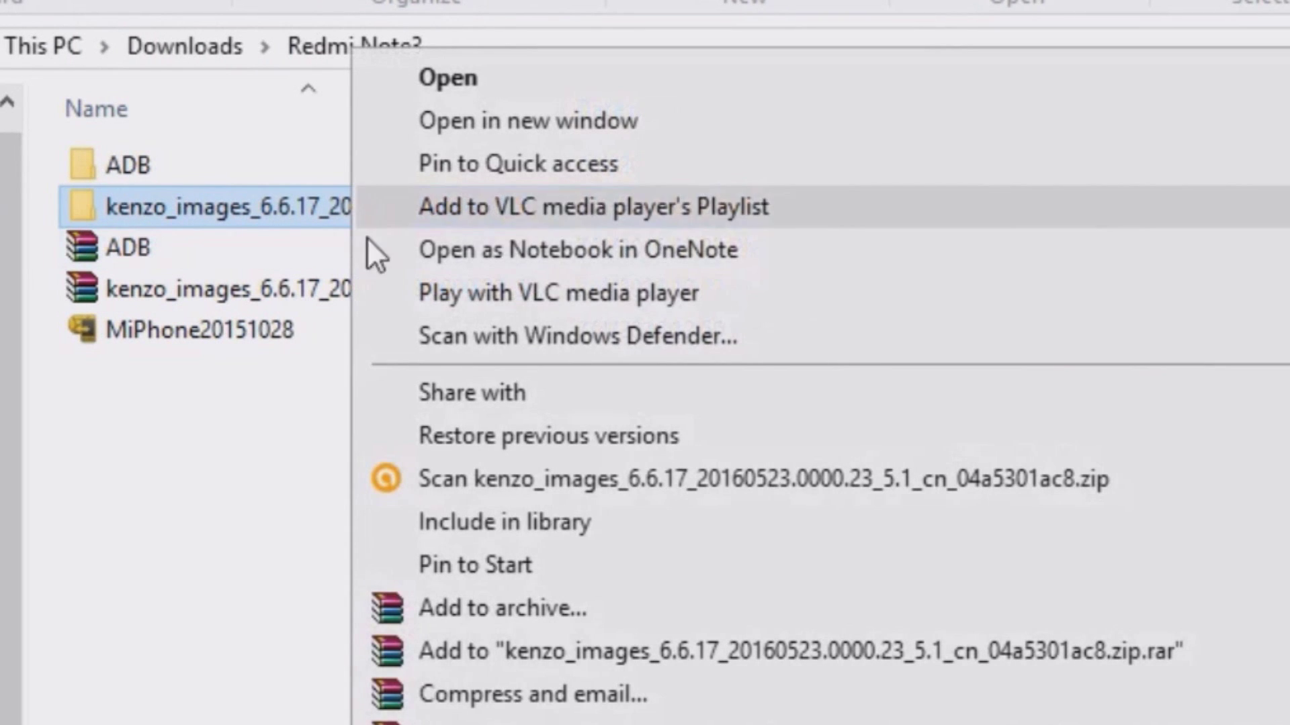
key(Escape)
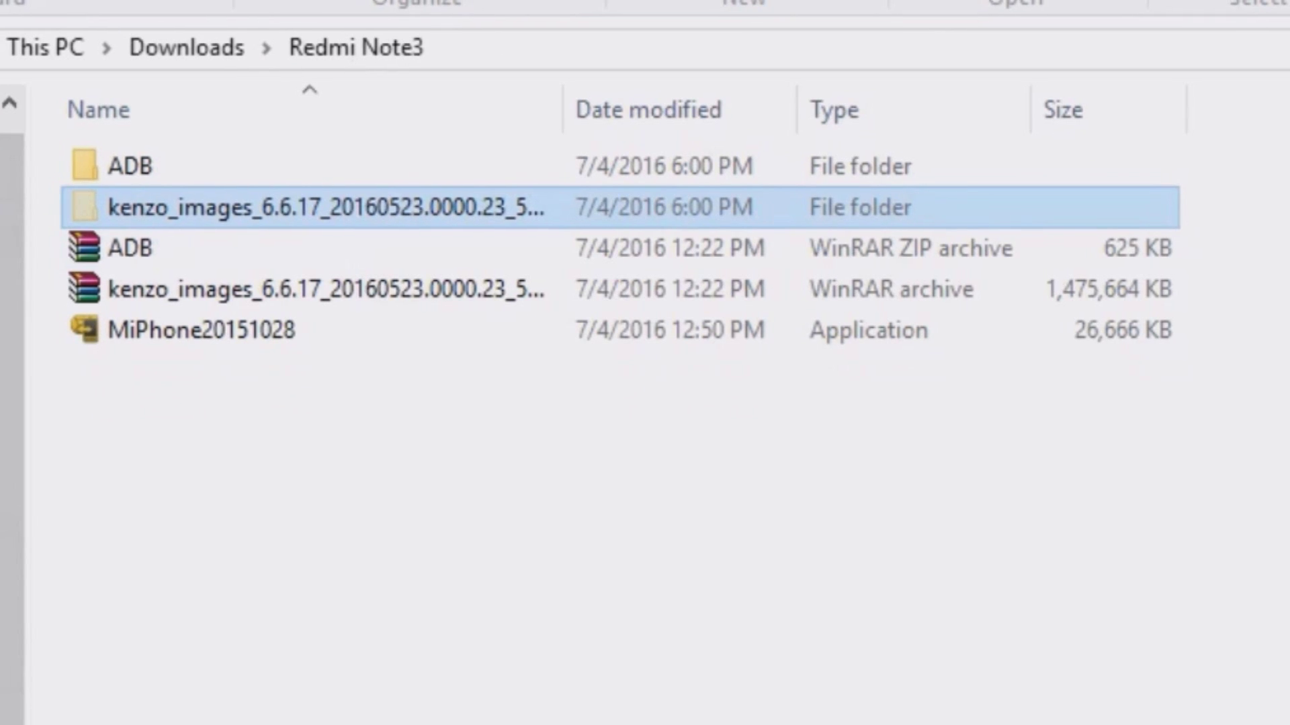
click(51, 535)
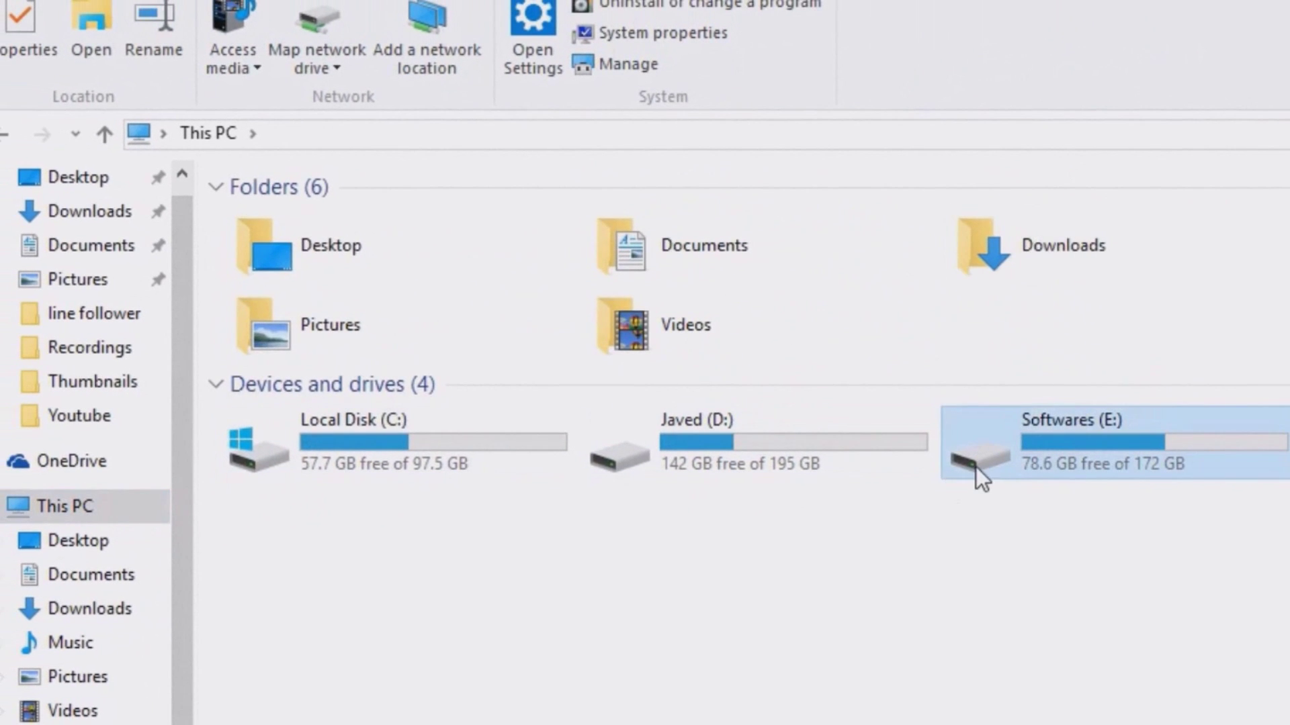
double_click(977, 466)
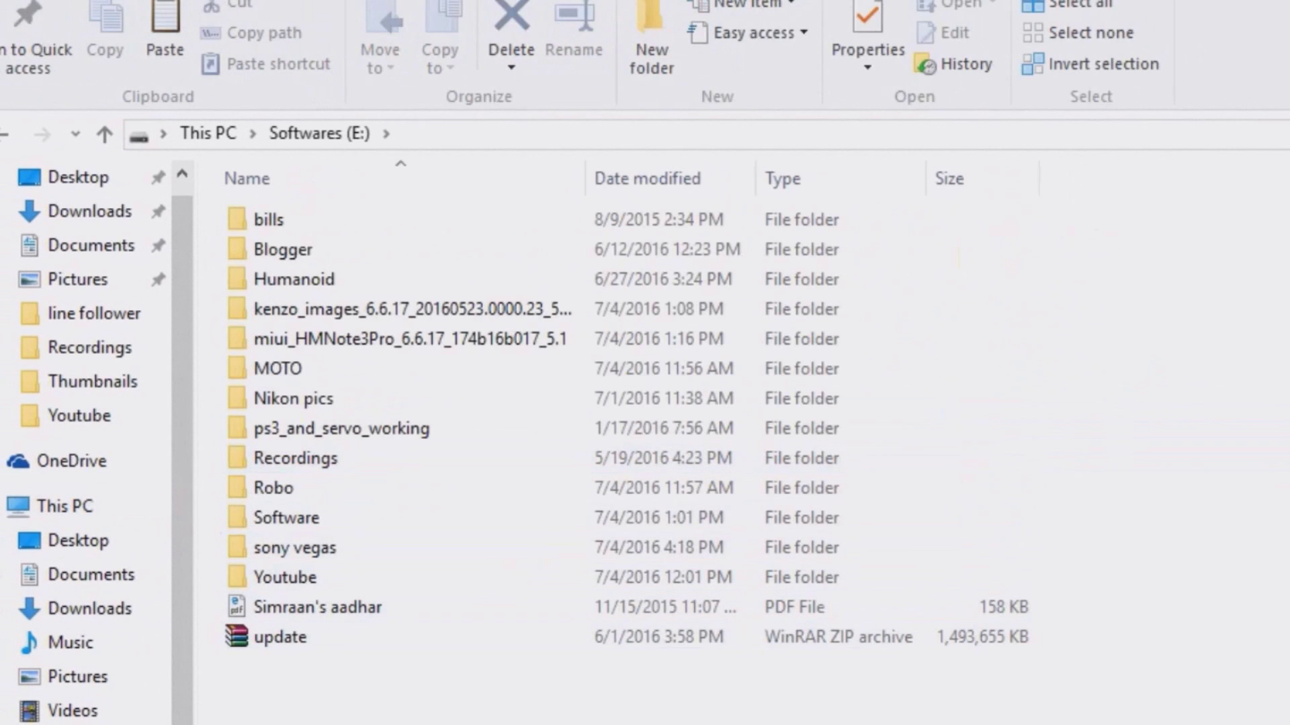
right_click(704, 683)
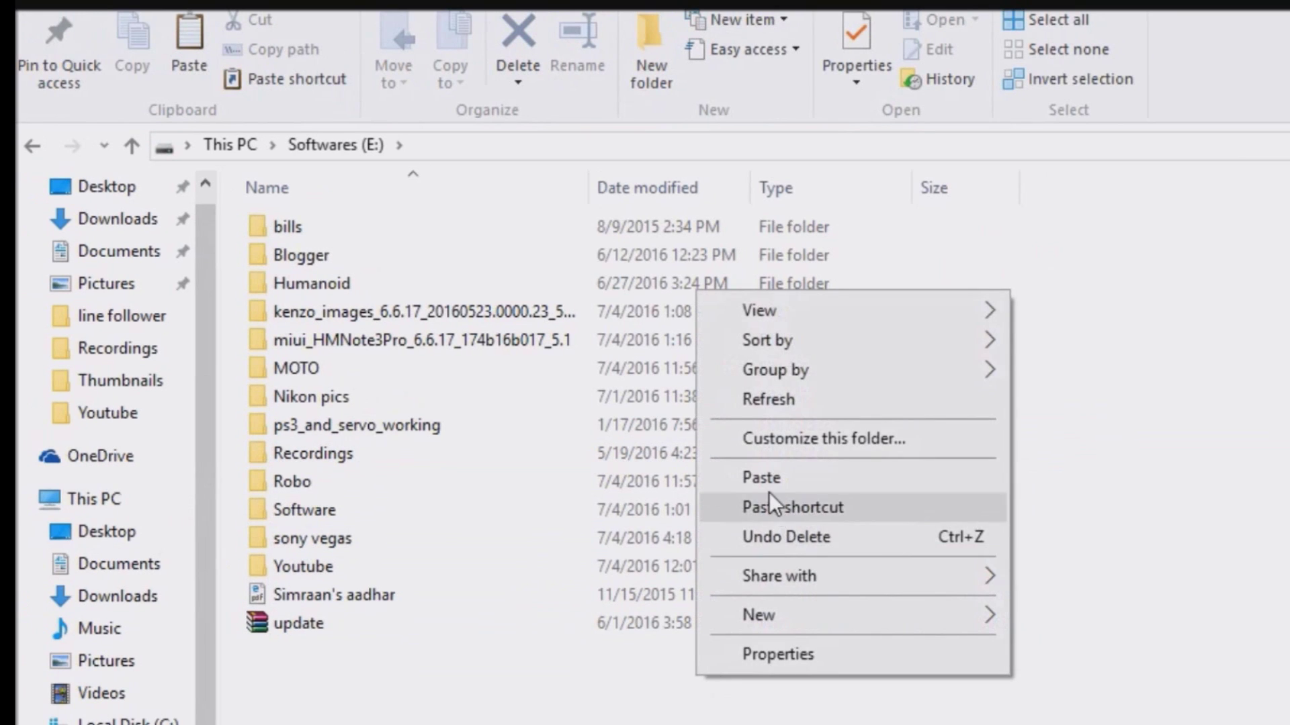
click(769, 495)
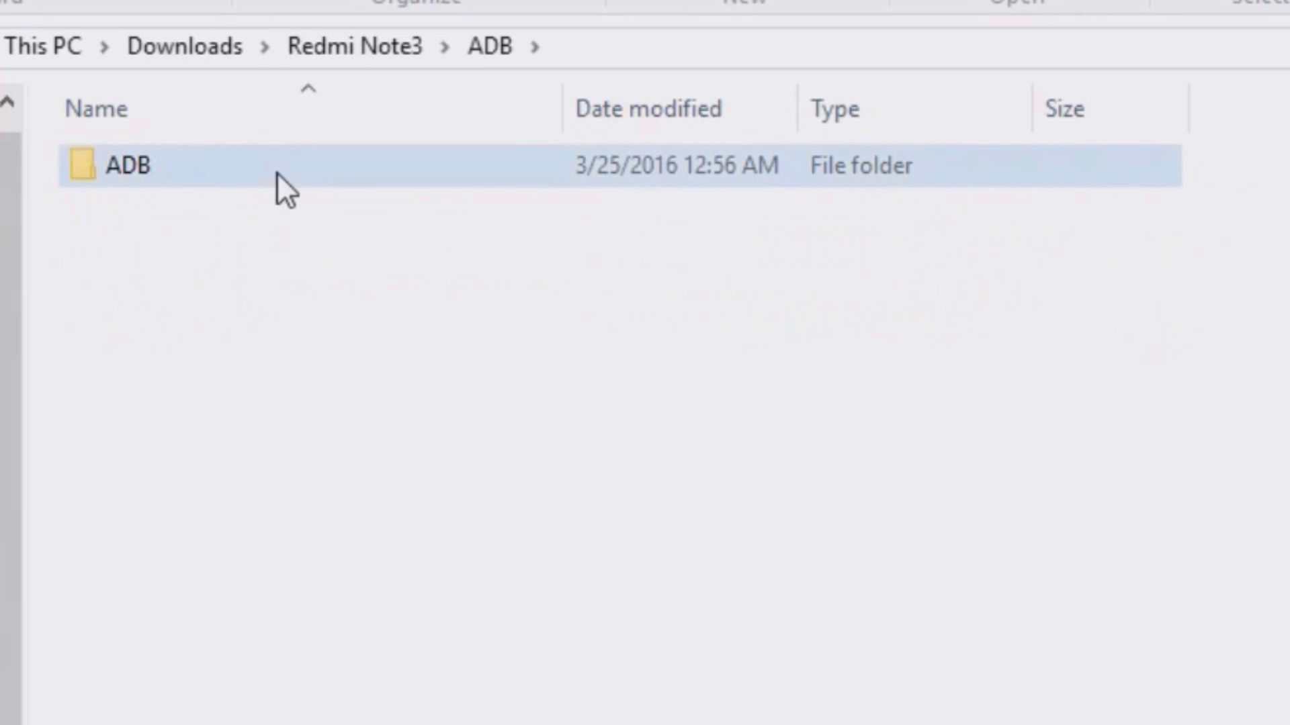
double_click(279, 177)
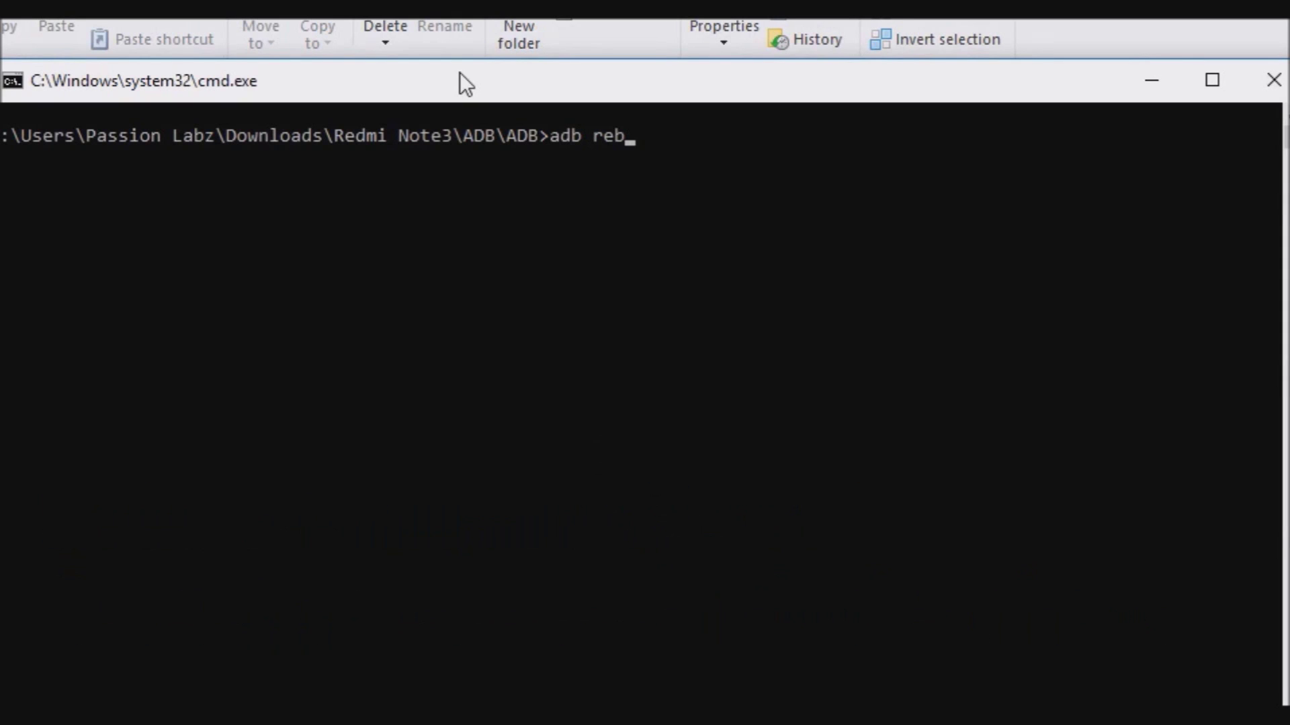
text(o)
text(ot)
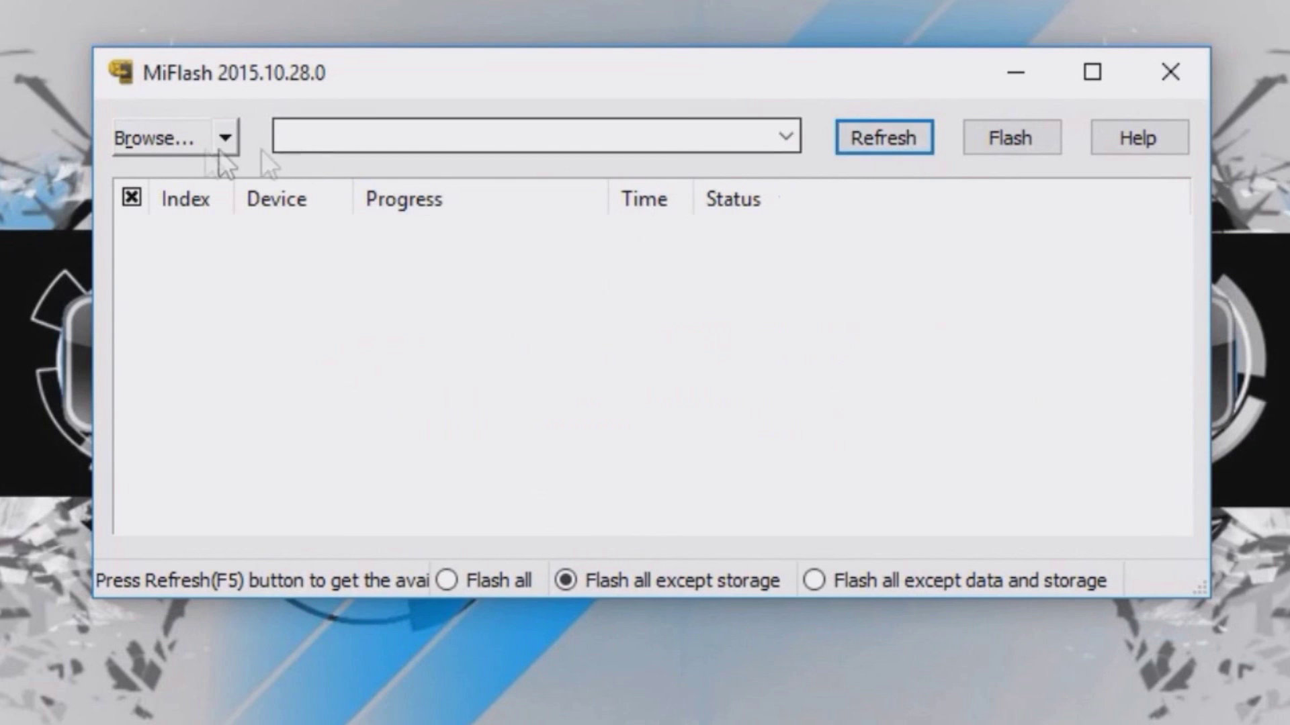
Set the image folder to Downloads\Redmi Note3\kenzo_images\kenzo_images, then refresh the device list.
click(153, 137)
click(407, 318)
scroll(595, 429, down, 2)
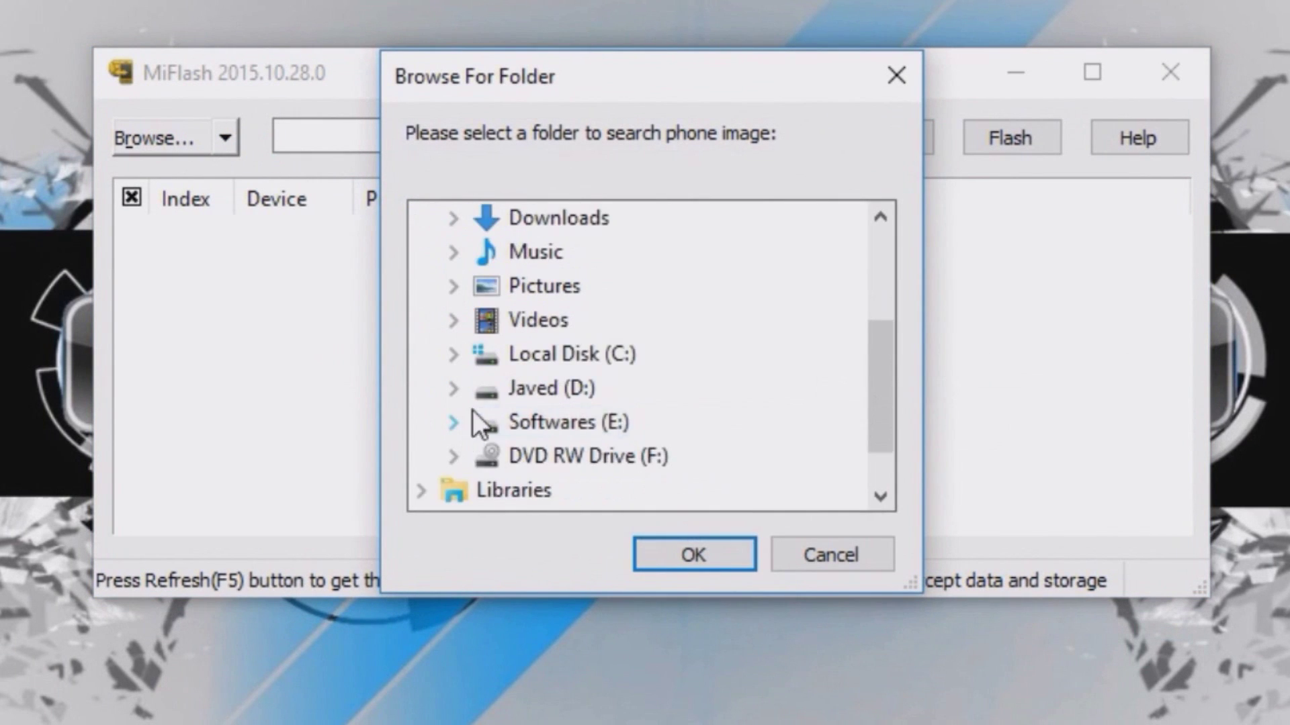
click(452, 217)
click(493, 337)
click(625, 420)
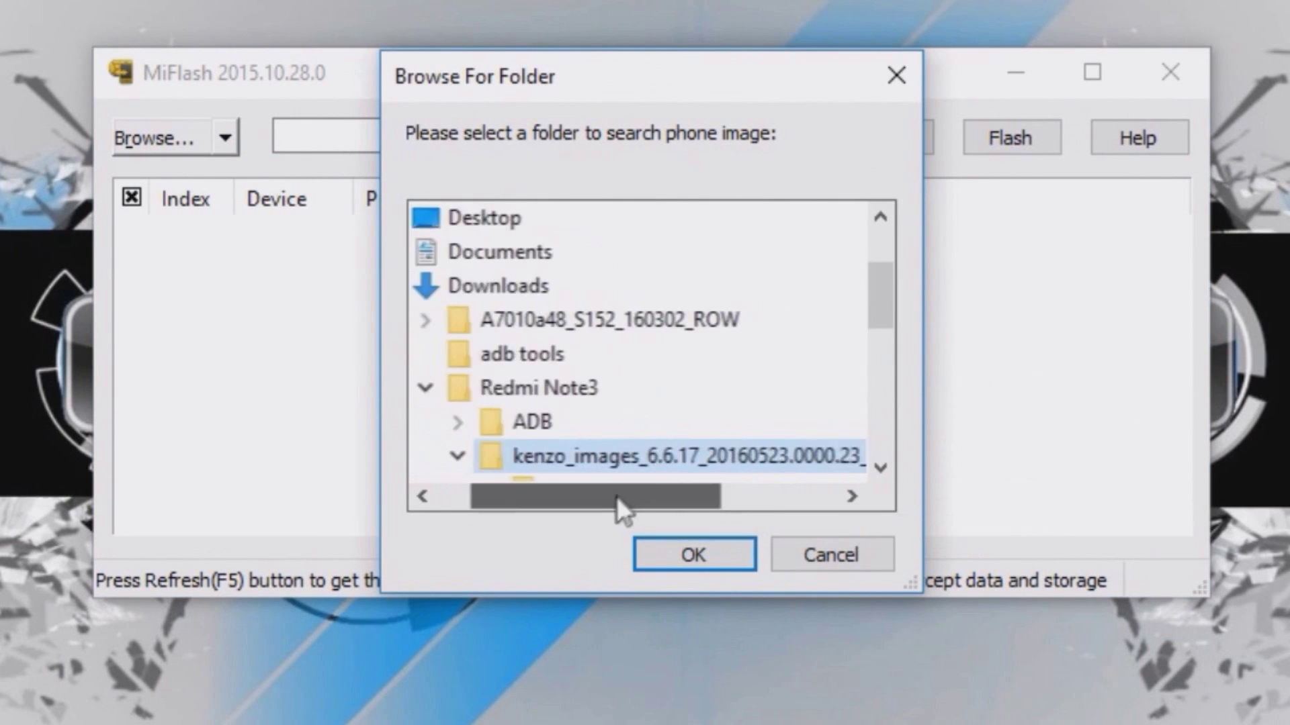
double_click(625, 456)
click(620, 290)
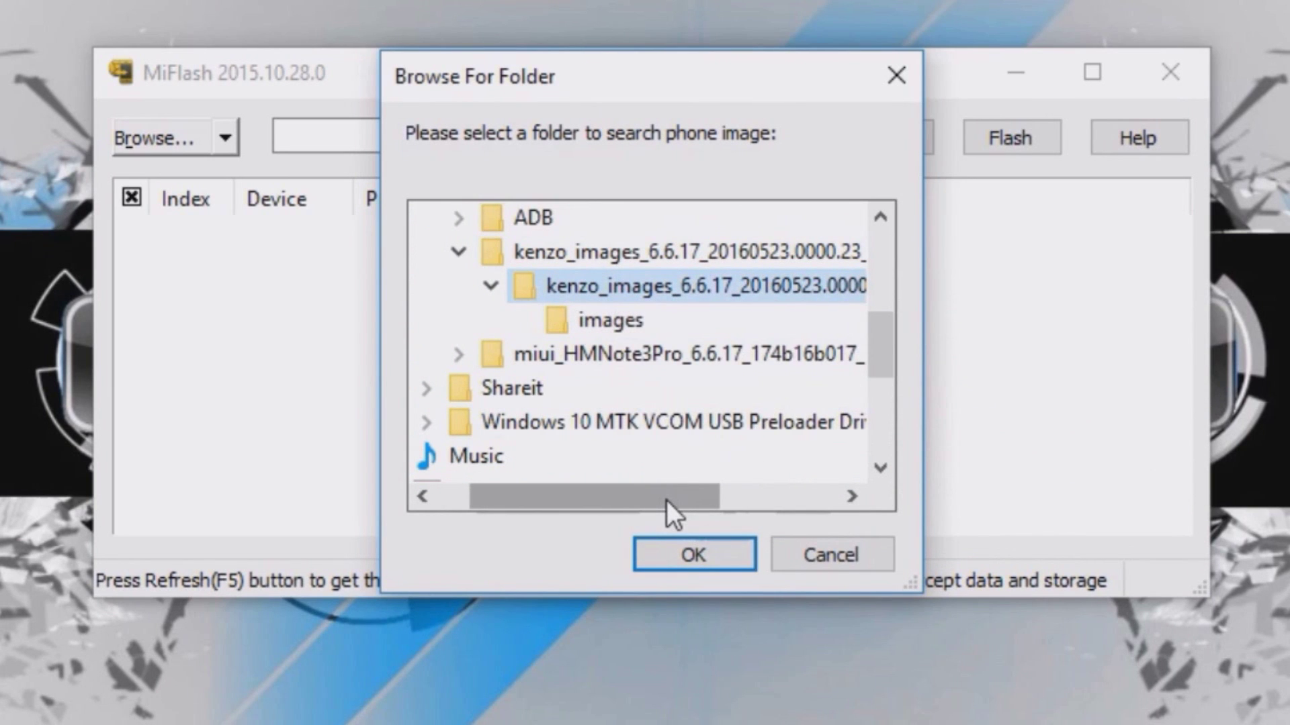
click(691, 554)
click(890, 142)
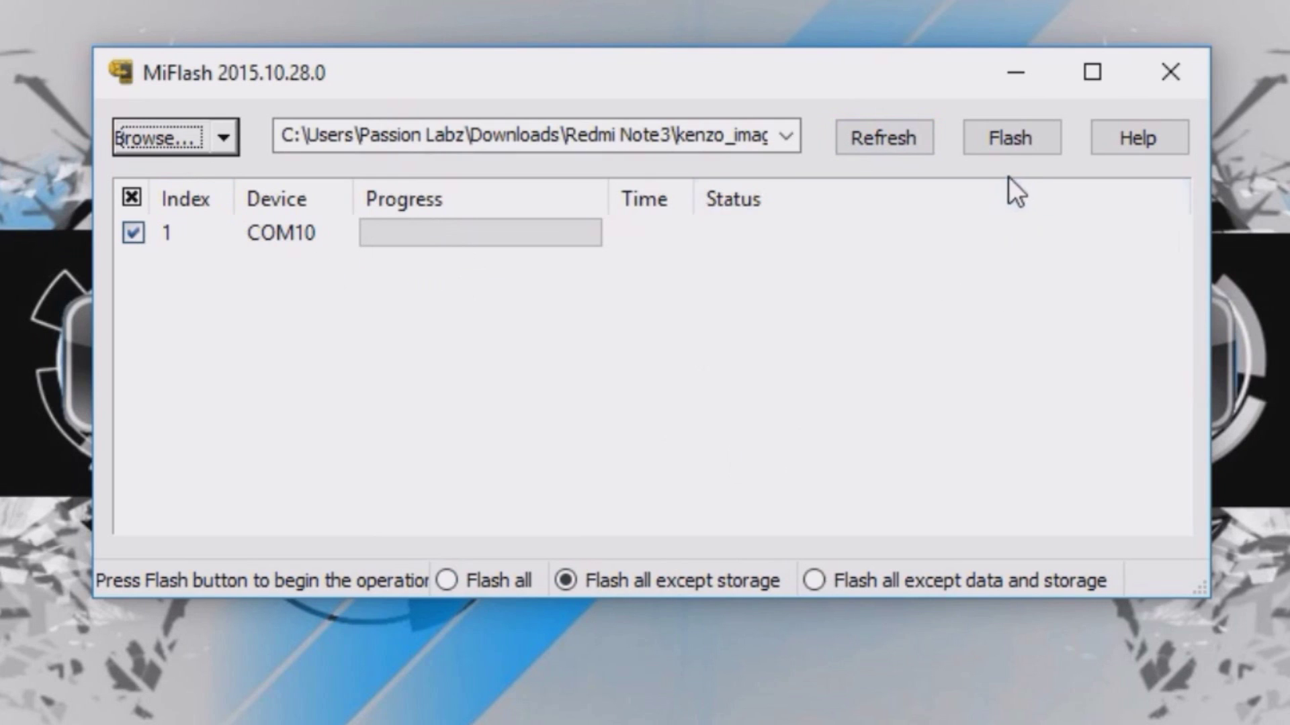
Flash the kenzo image to the Redmi Note 3 on COM10.
click(1018, 142)
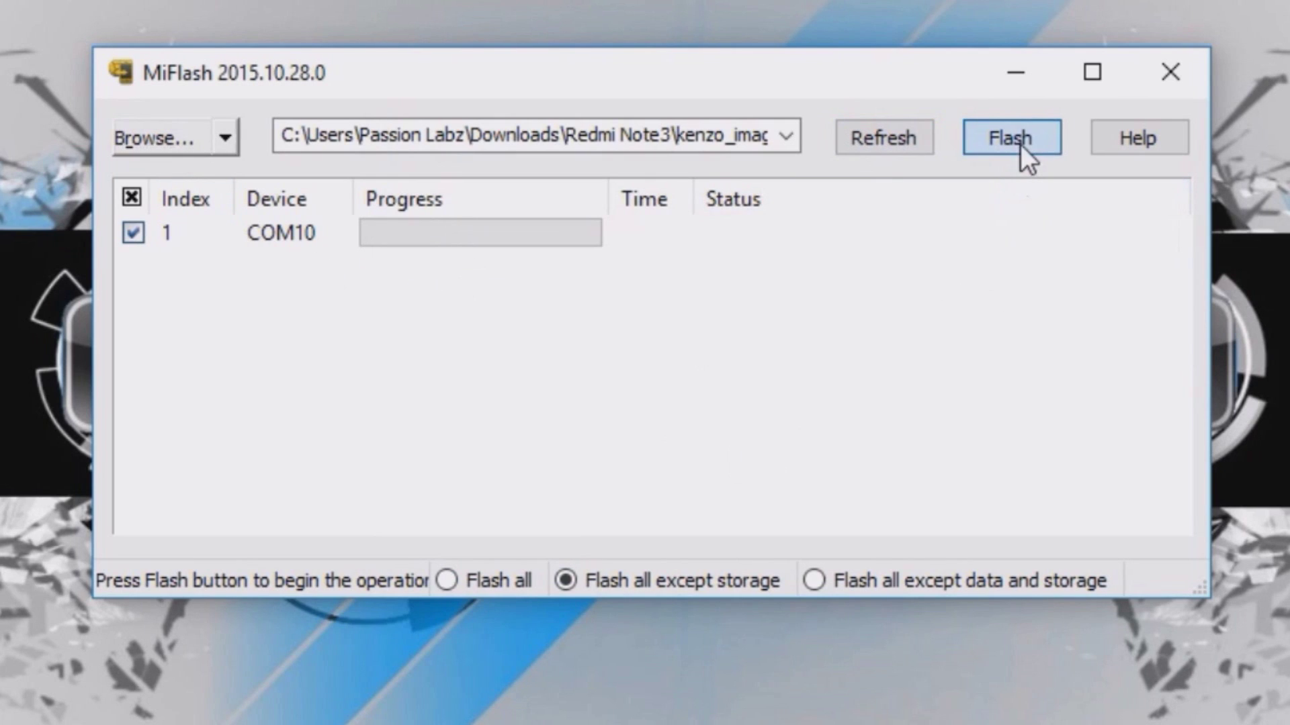